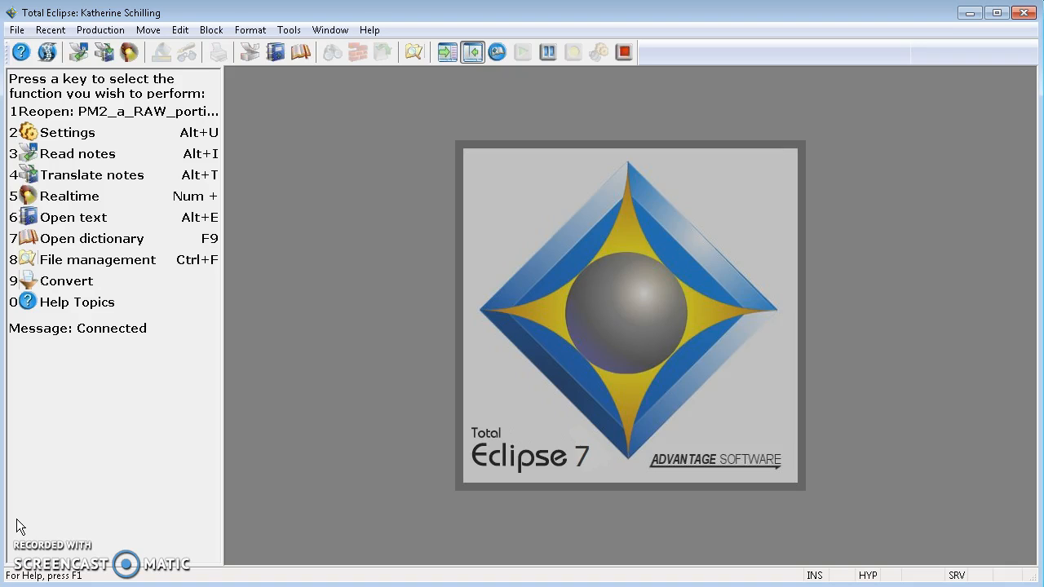
Step: Start a realtime translation with the existing speaker list and write "And hello." in the transcript
{"action": "left_click", "coordinate": [131, 57]}
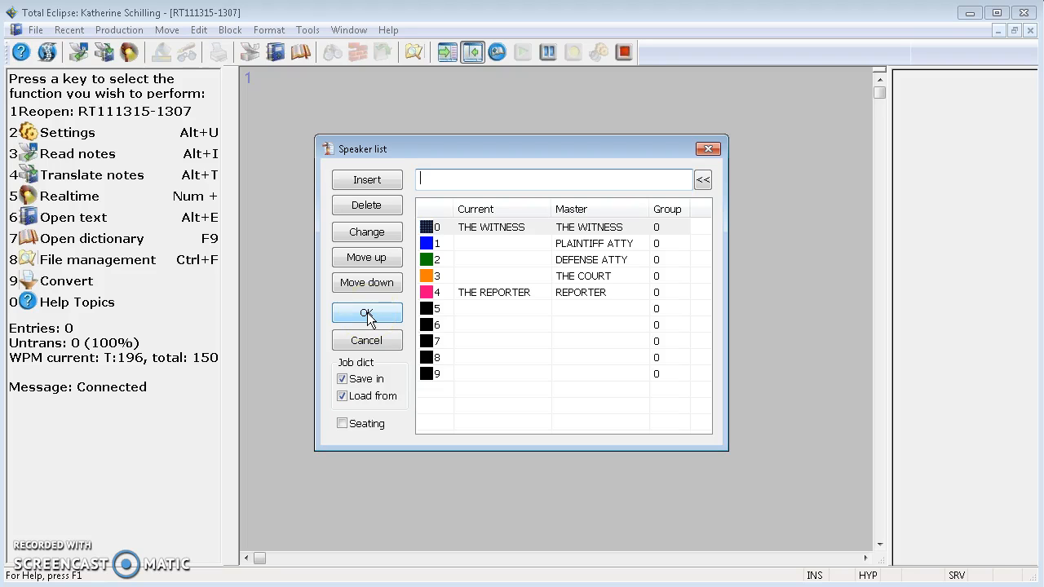
{"action": "left_click", "coordinate": [367, 315]}
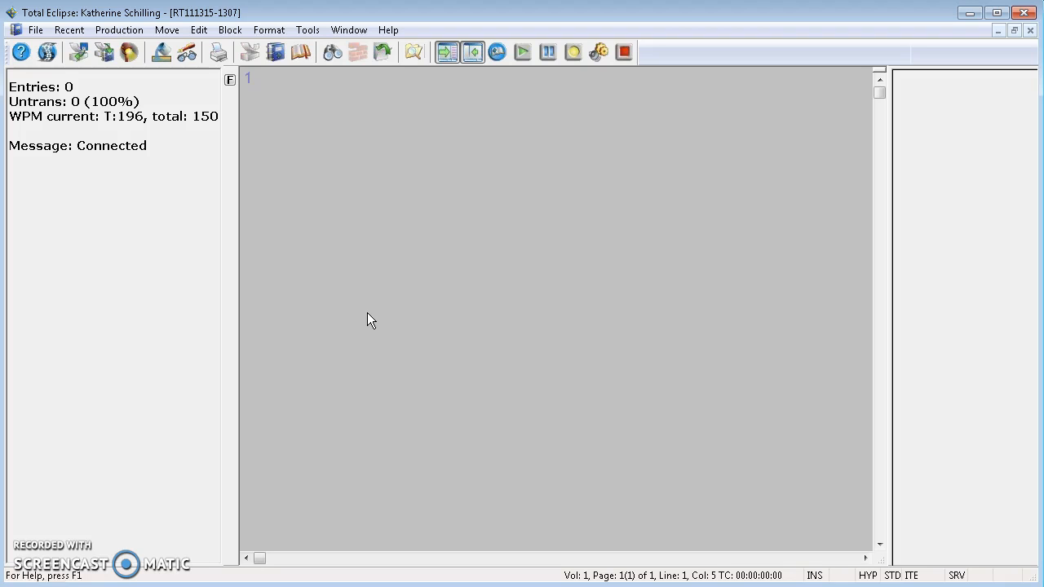
{"action": "type", "text": "and ask"}
{"action": "key", "text": "BackSpace"}
{"action": "key", "text": "BackSpace"}
{"action": "key", "text": "BackSpace"}
{"action": "key", "text": "BackSpace"}
{"action": "type", "text": "hello"}
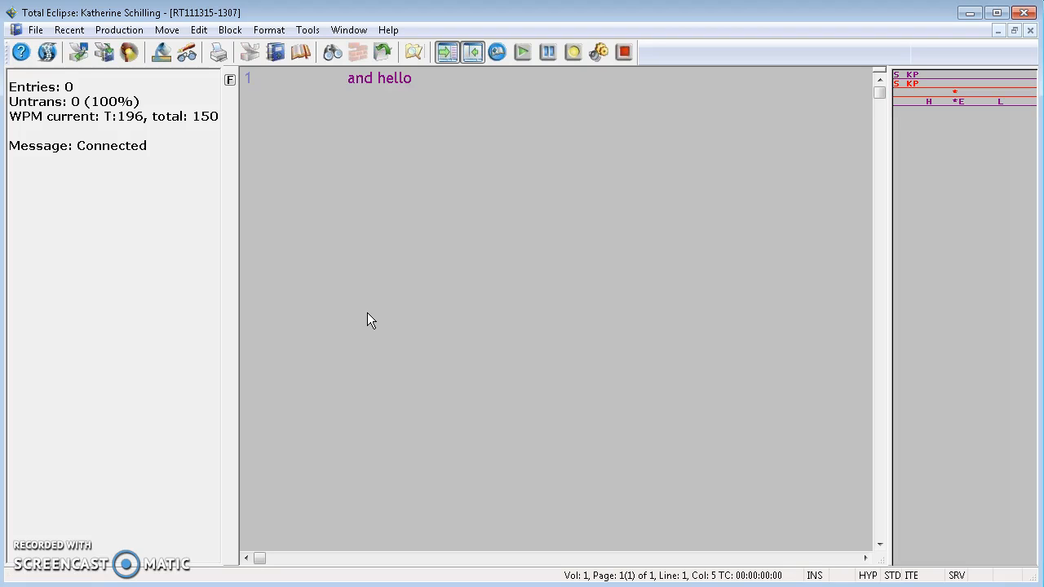
{"action": "type", "text": " {."}
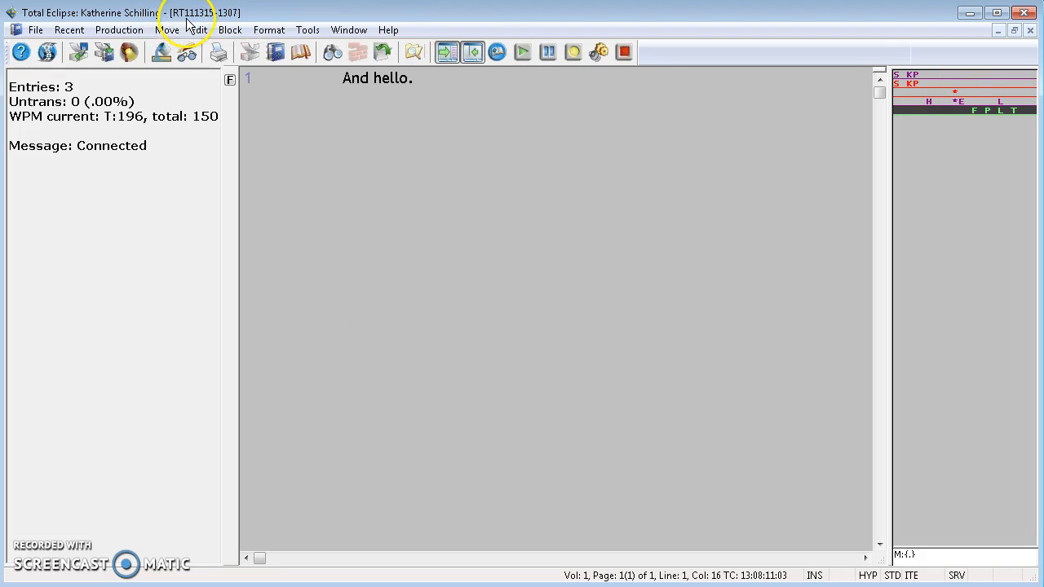
{"action": "left_click", "coordinate": [1030, 30]}
{"action": "left_click", "coordinate": [430, 317]}
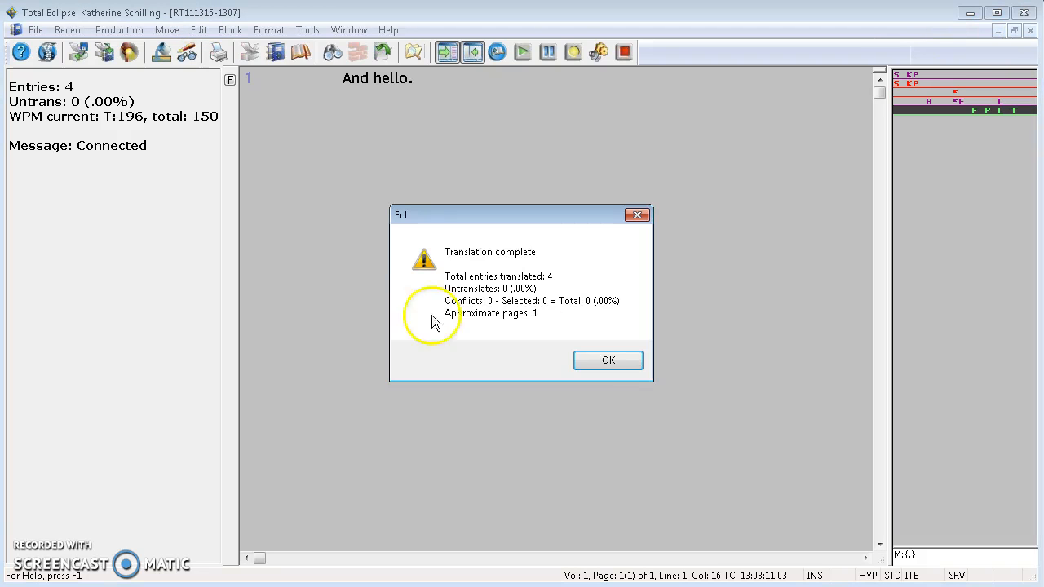
{"action": "left_click", "coordinate": [613, 360]}
{"action": "key", "text": "KP_Add"}
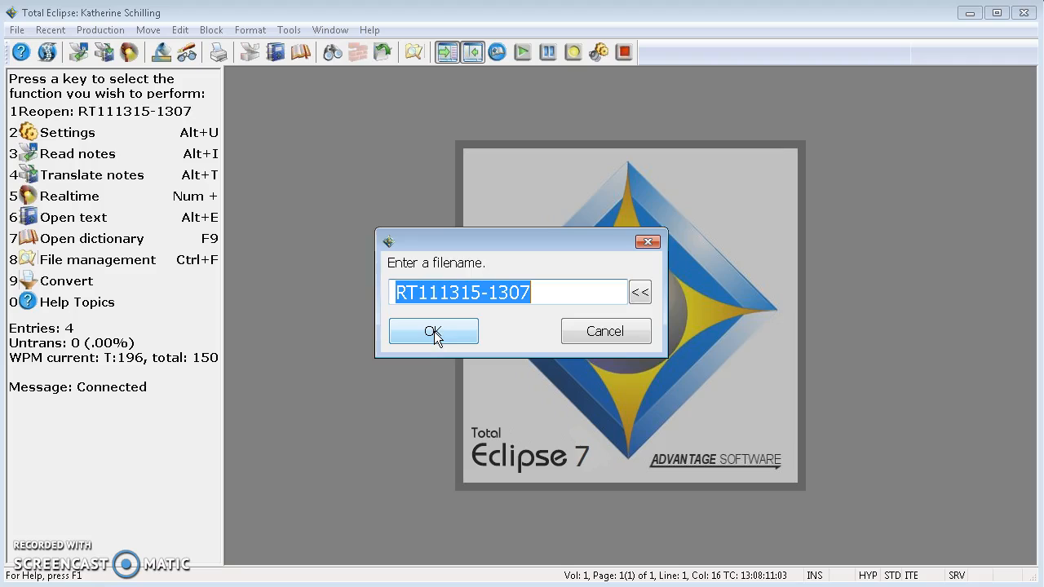
{"action": "left_click", "coordinate": [434, 331]}
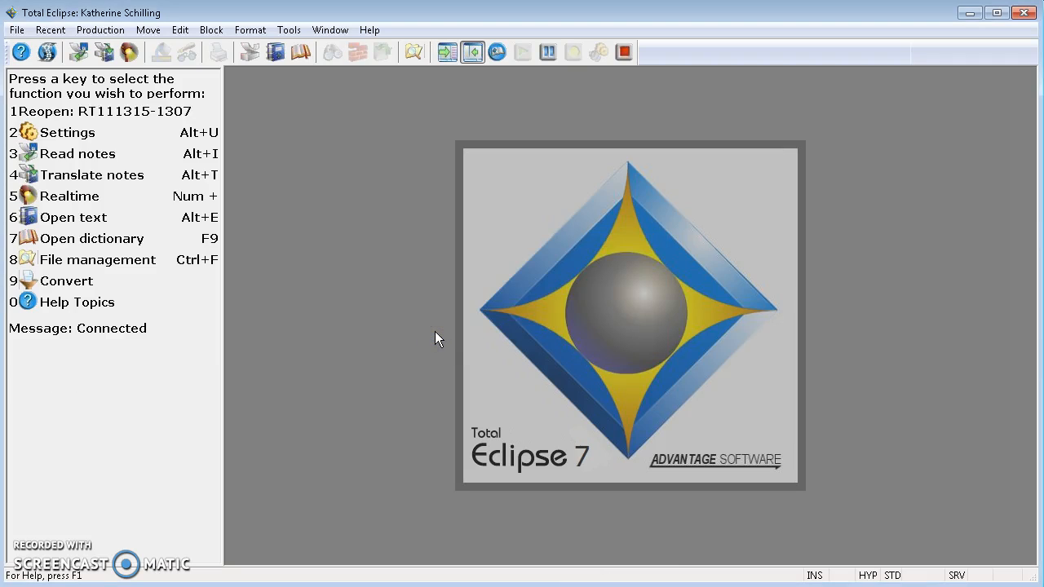
Step: Start translating notes in Realtime mode into a new file named trash, accepting the existing speaker list
{"action": "left_click", "coordinate": [104, 54]}
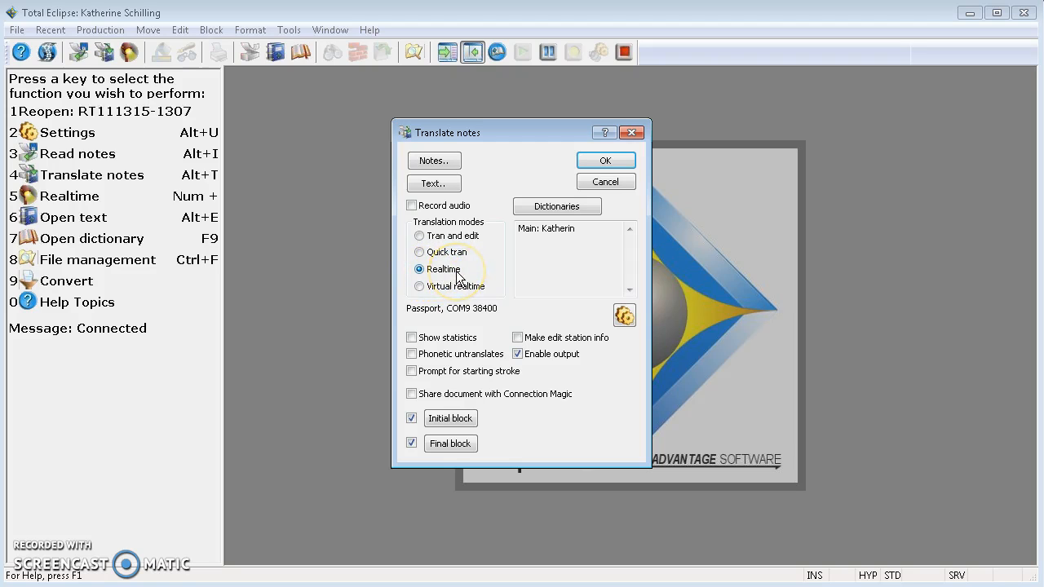
{"action": "left_click", "coordinate": [598, 165]}
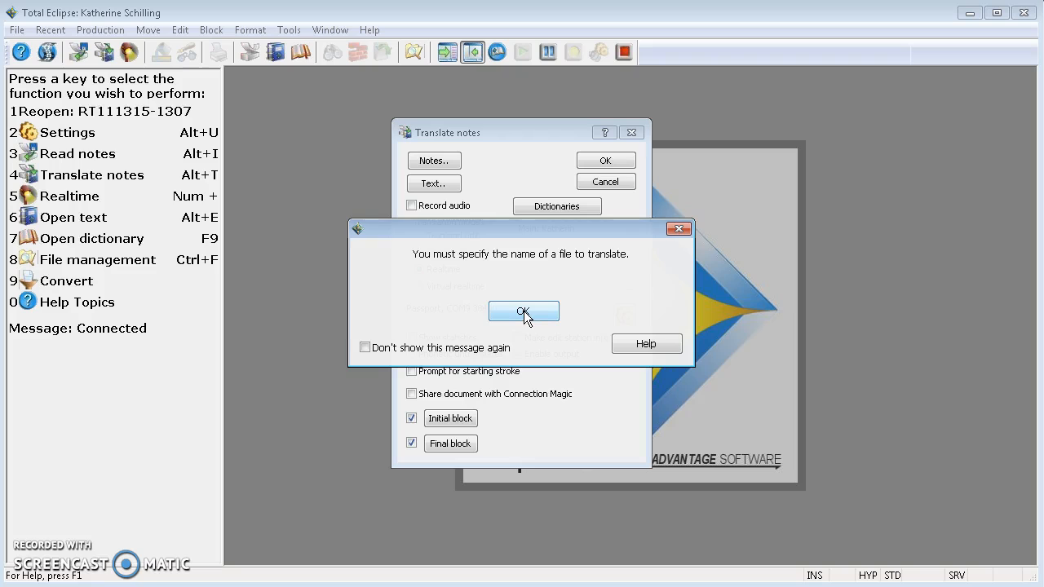
{"action": "left_click", "coordinate": [523, 312]}
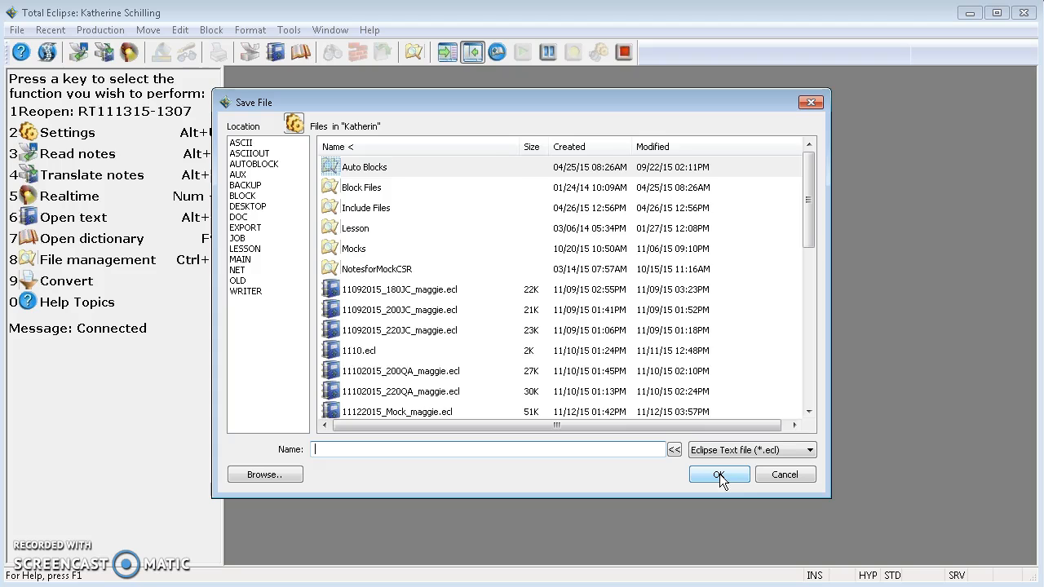
{"action": "type", "text": "prac"}
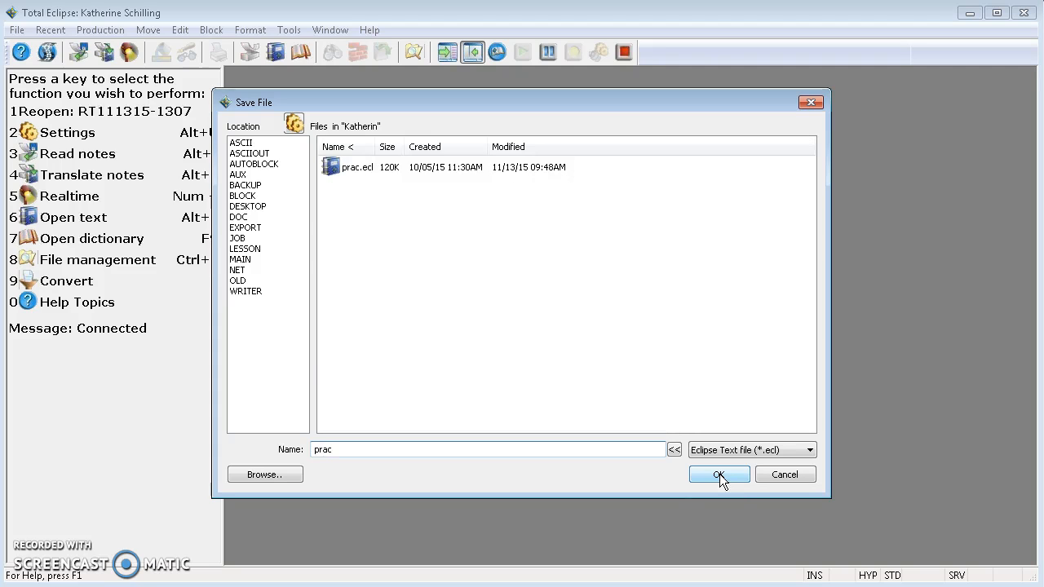
{"action": "key", "text": "BackSpace"}
{"action": "key", "text": "BackSpace"}
{"action": "key", "text": "BackSpace"}
{"action": "key", "text": "BackSpace"}
{"action": "type", "text": "trash"}
{"action": "left_click", "coordinate": [720, 474]}
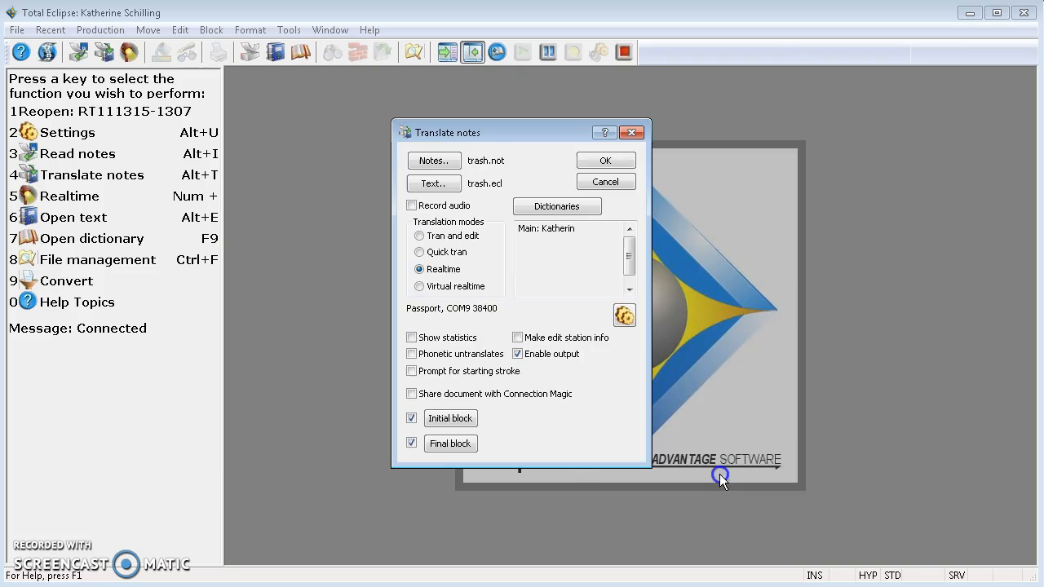
{"action": "left_click", "coordinate": [368, 315]}
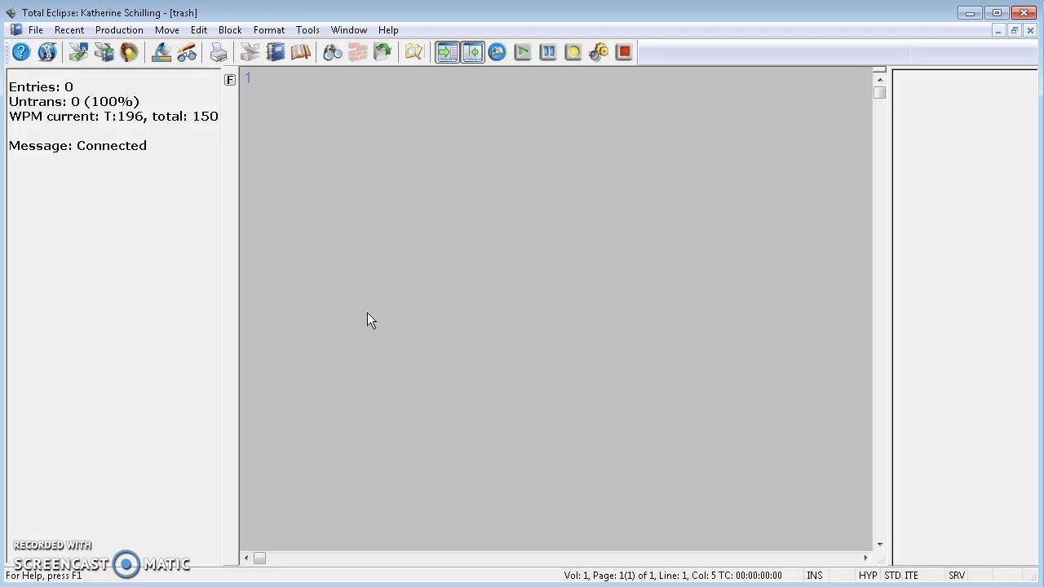
Step: Write "Hello hello hello." followed by repeated "approximate" and "percent" test words, and stop the translation and close the trash transcript
{"action": "type", "text": "Hello hello hello."}
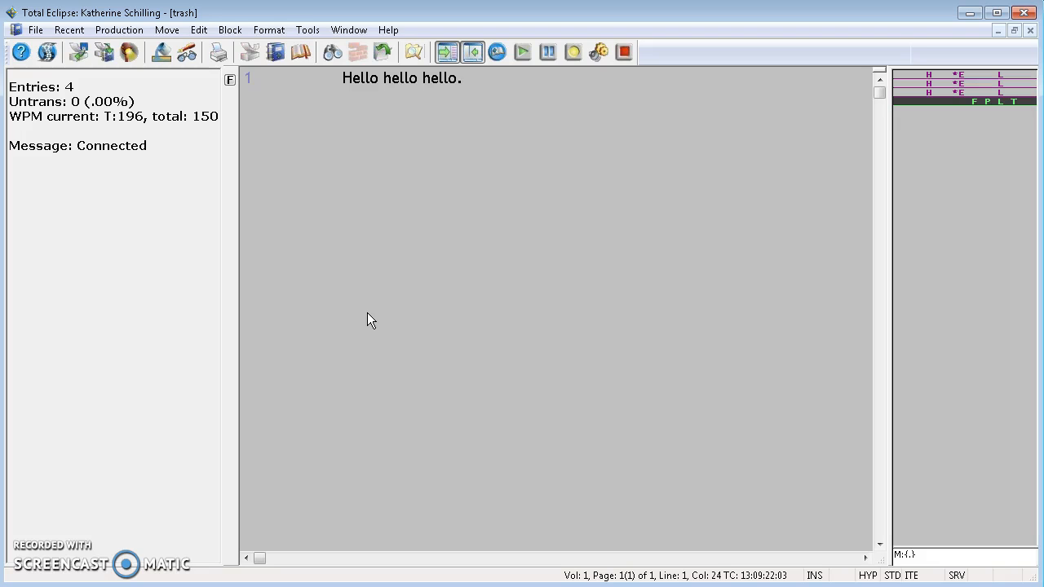
{"action": "type", "text": "Approximate much approximate percent approximate percent approximate percent approximate  percent approximate"}
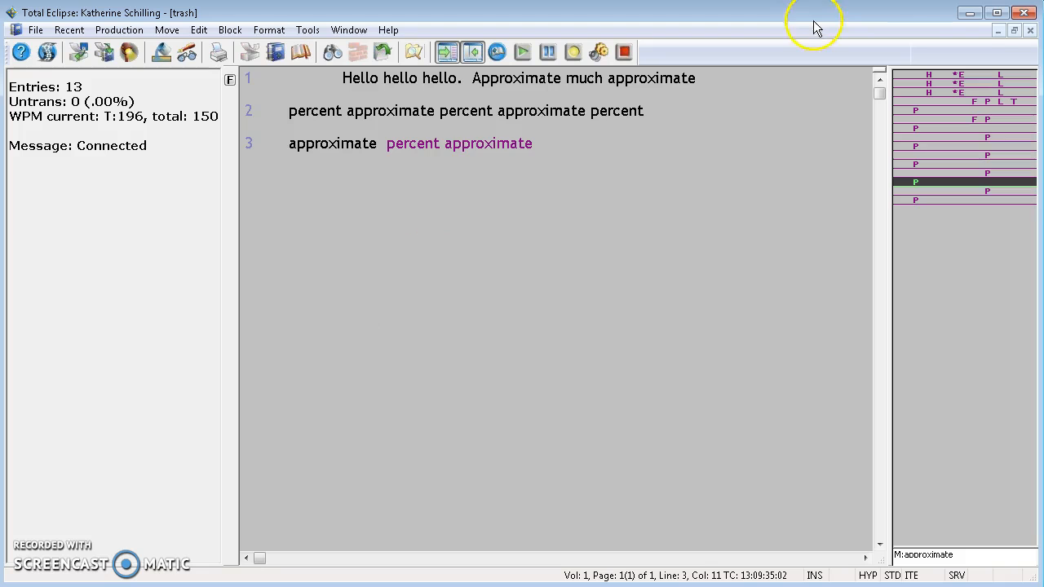
{"action": "left_click", "coordinate": [1027, 35]}
{"action": "left_click", "coordinate": [425, 322]}
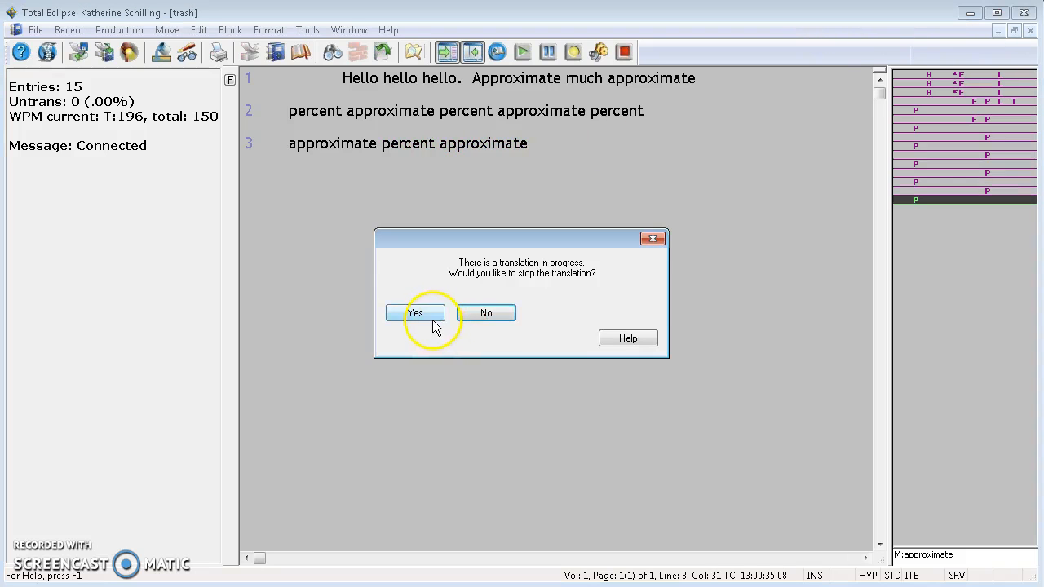
{"action": "left_click", "coordinate": [602, 361]}
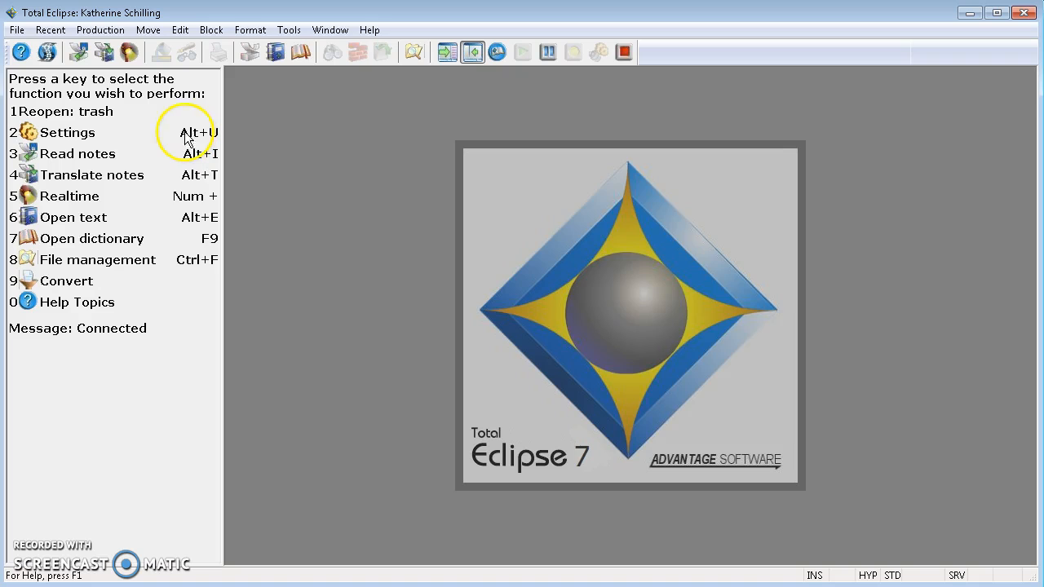
Step: Restart a Realtime notes translation on the existing trash.ecl file with the Retranslate option, and write "A a a" in it
{"action": "left_click", "coordinate": [110, 60]}
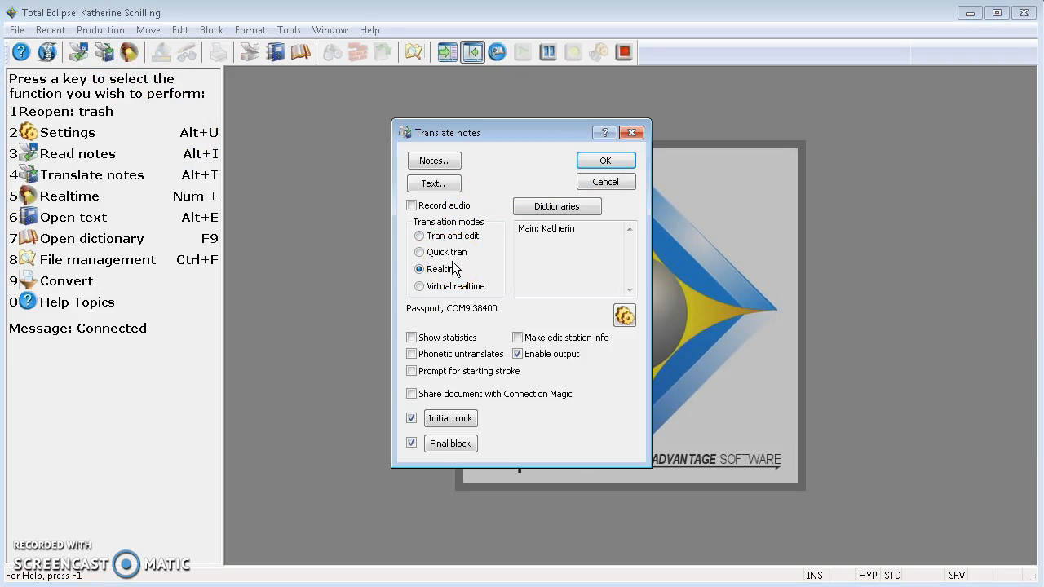
{"action": "left_click", "coordinate": [606, 161]}
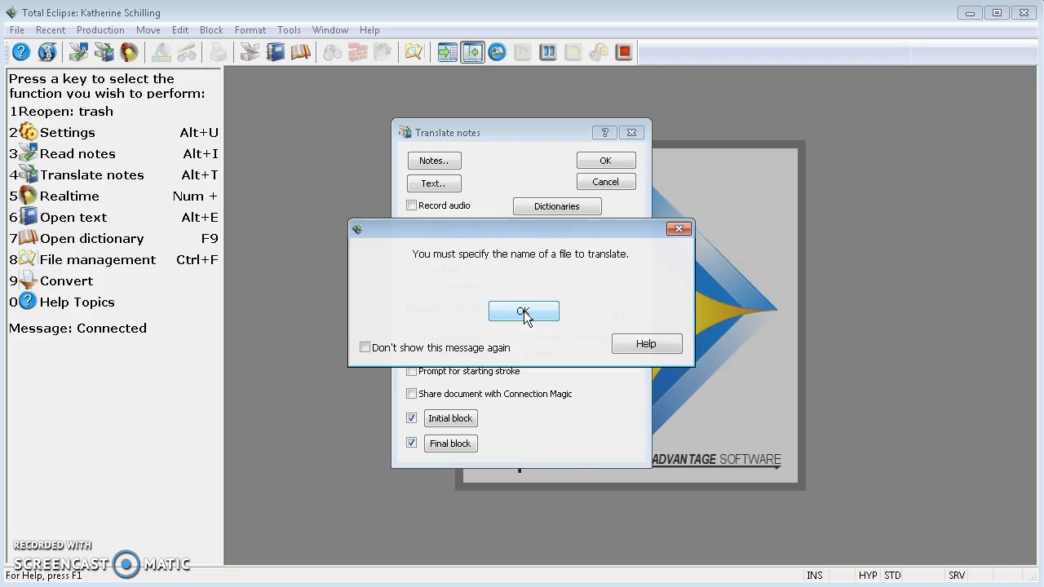
{"action": "left_click", "coordinate": [523, 312]}
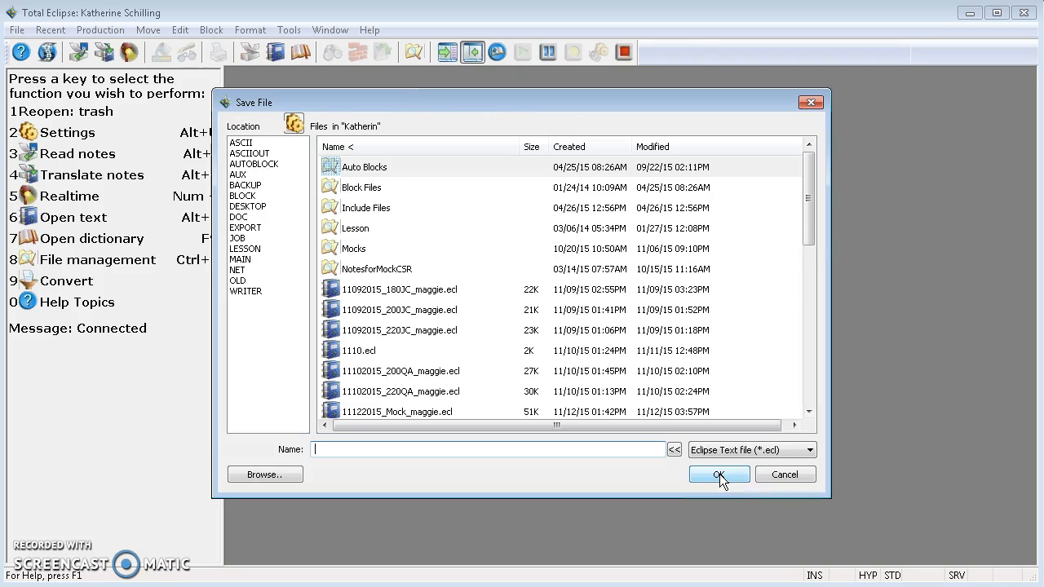
{"action": "type", "text": "trash"}
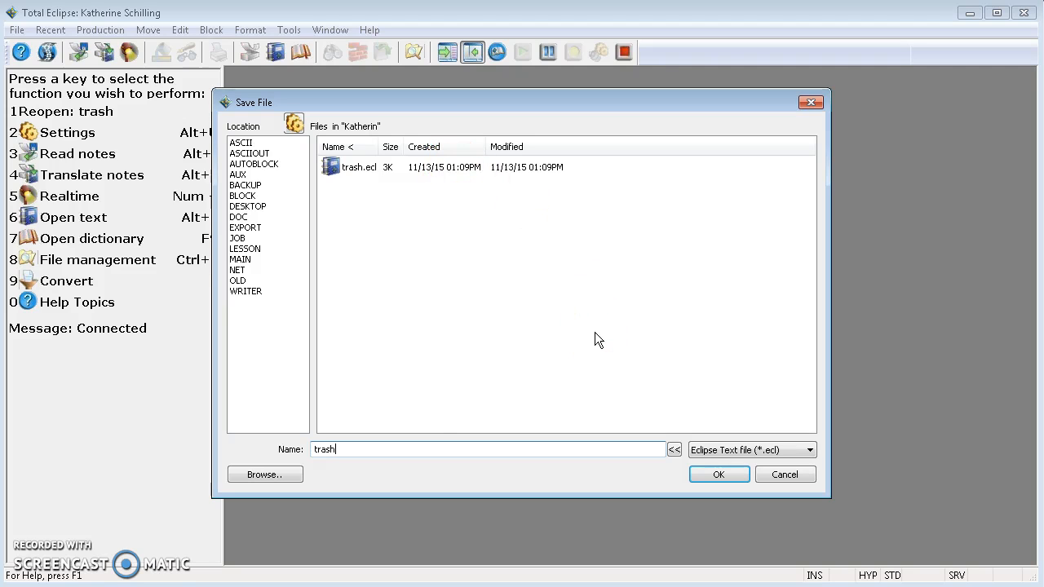
{"action": "key", "text": "Down"}
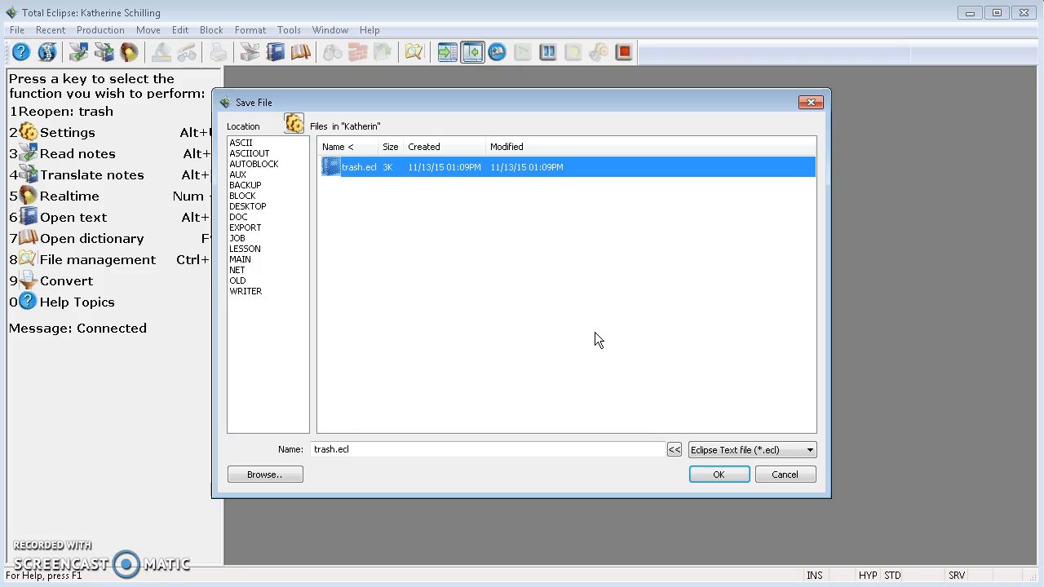
{"action": "left_click", "coordinate": [690, 470]}
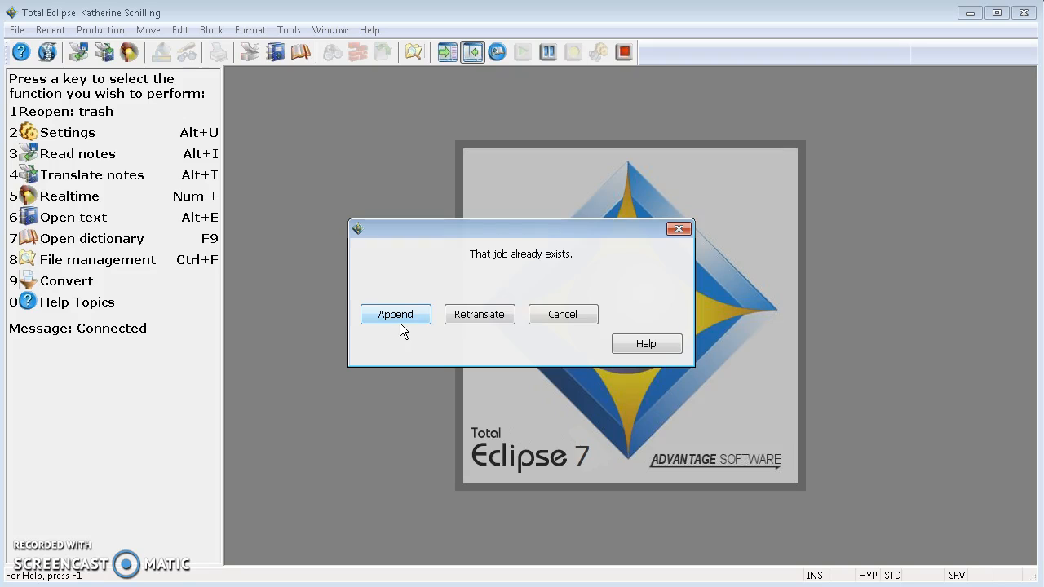
{"action": "left_click", "coordinate": [453, 318]}
{"action": "left_click", "coordinate": [453, 318]}
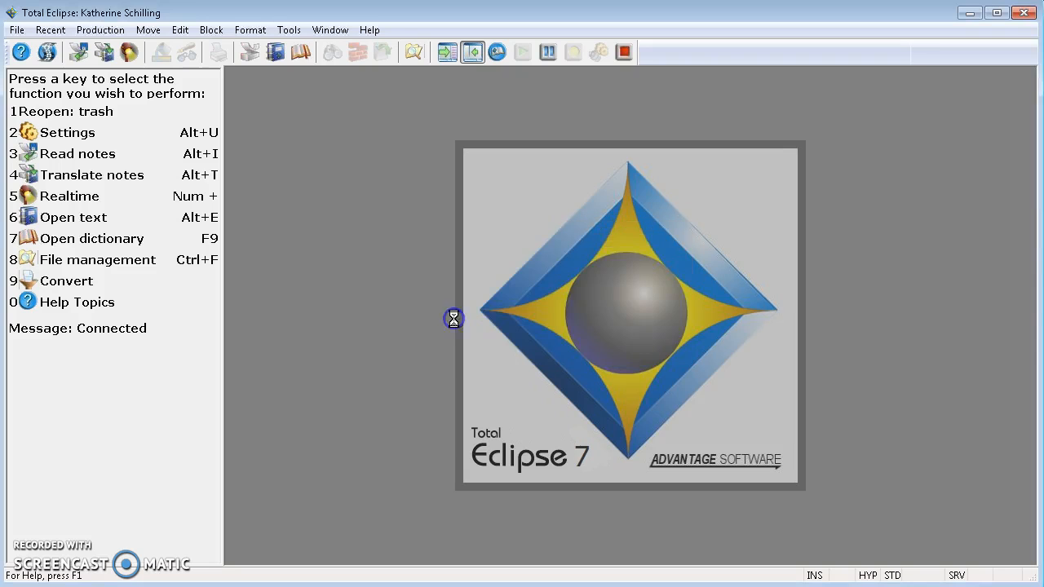
{"action": "left_click", "coordinate": [367, 317]}
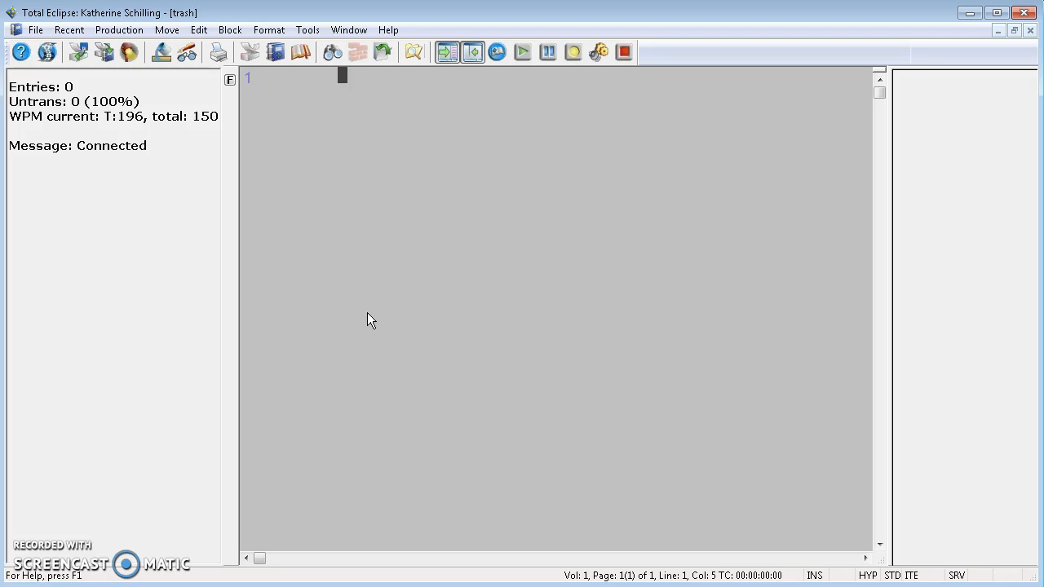
{"action": "type", "text": "A a a"}
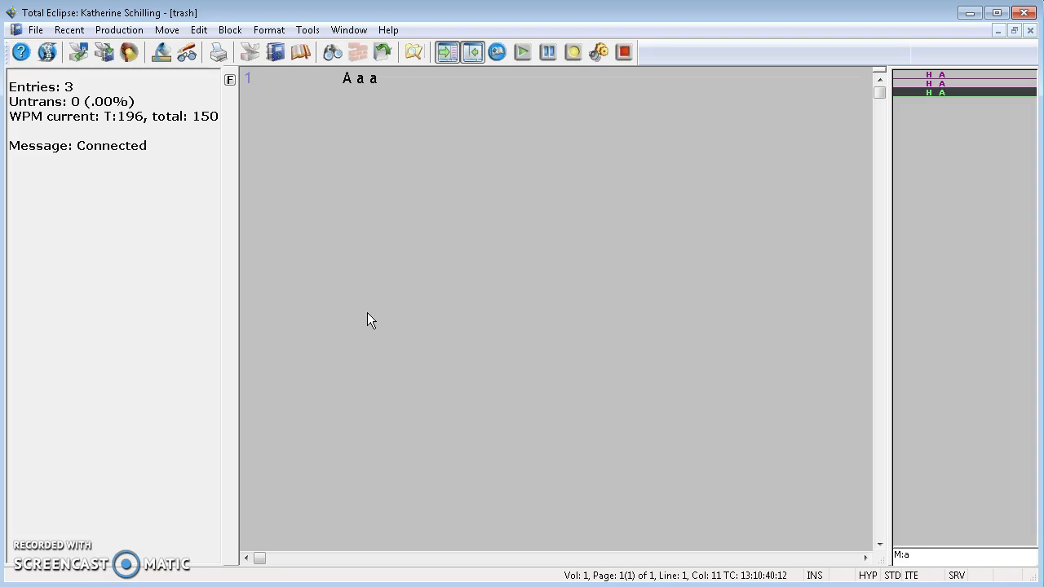
Step: Open the trash job dictionary to examine its entries, and return to the trash transcript
{"action": "key", "text": "ctrl+d"}
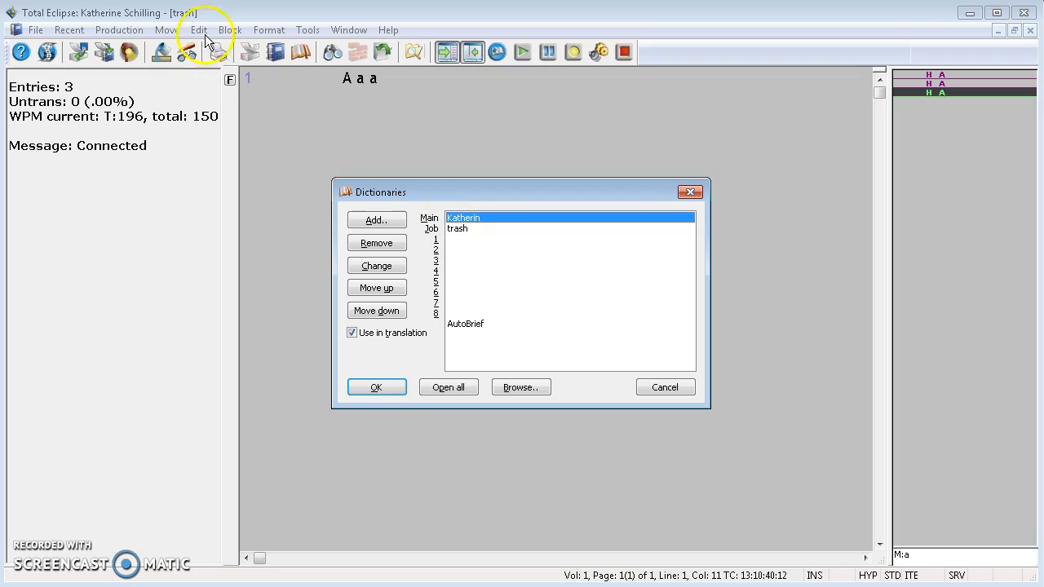
{"action": "left_click", "coordinate": [457, 229]}
{"action": "left_click", "coordinate": [376, 388]}
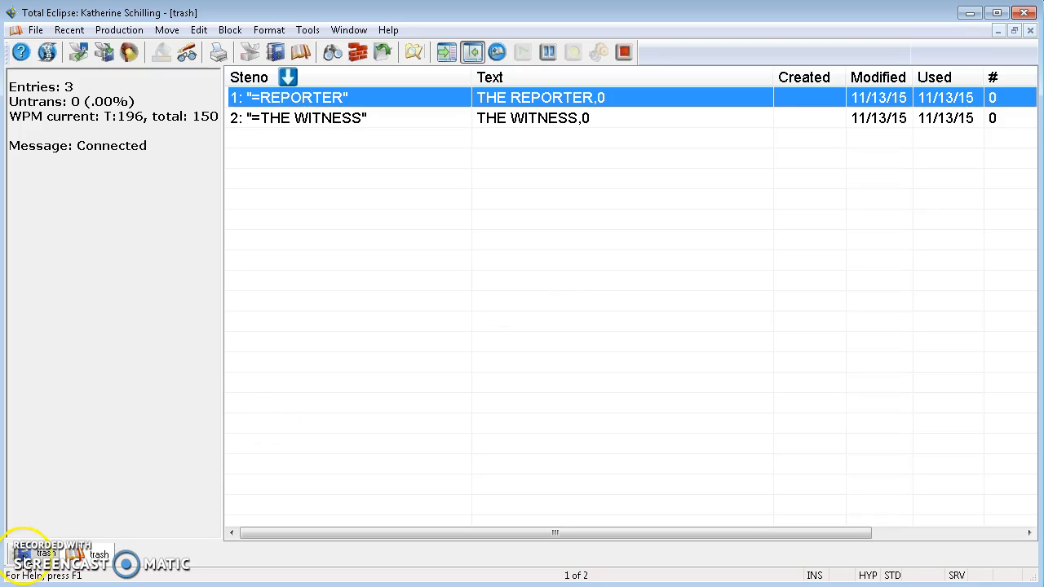
{"action": "double_click", "coordinate": [12, 562]}
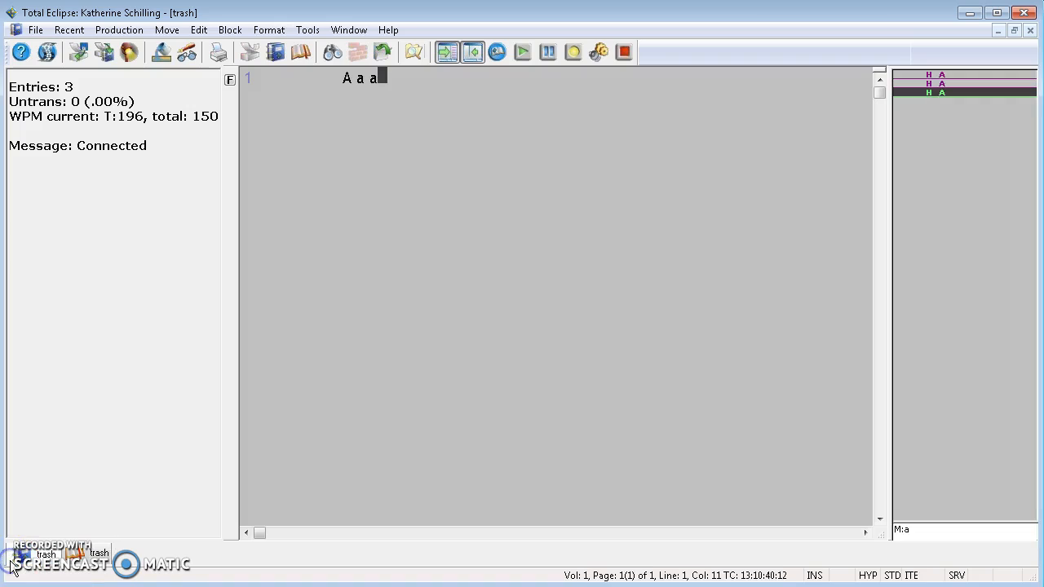